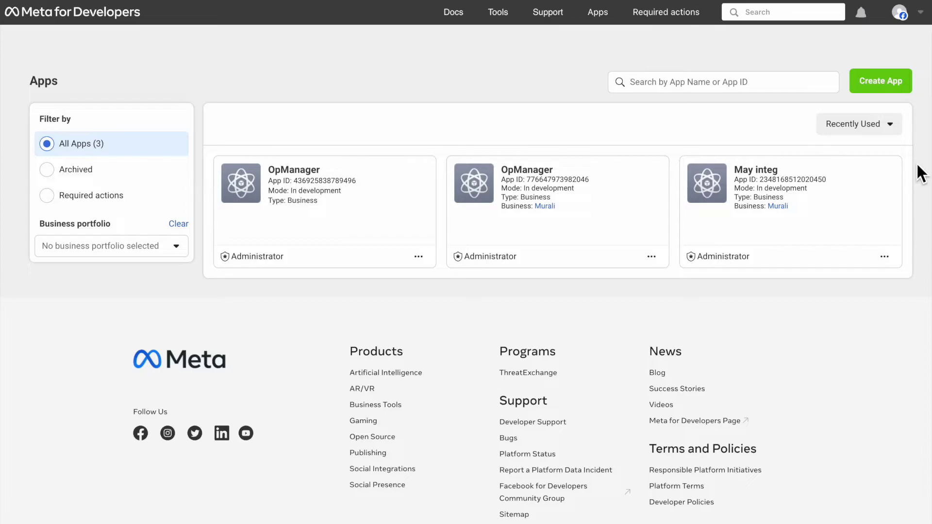
Create a Business app with the Other use case, named OpManager alerts and linked to the business portfolio
left_click(894, 85)
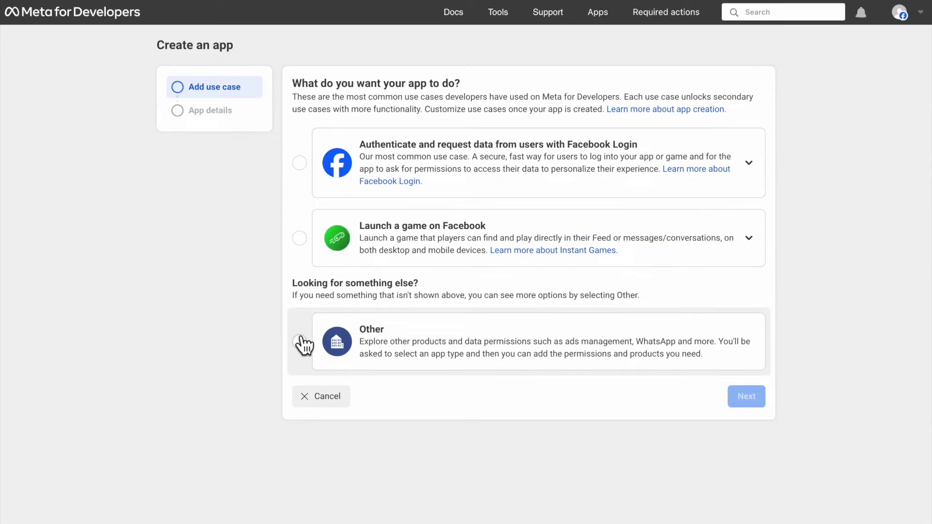
left_click(299, 341)
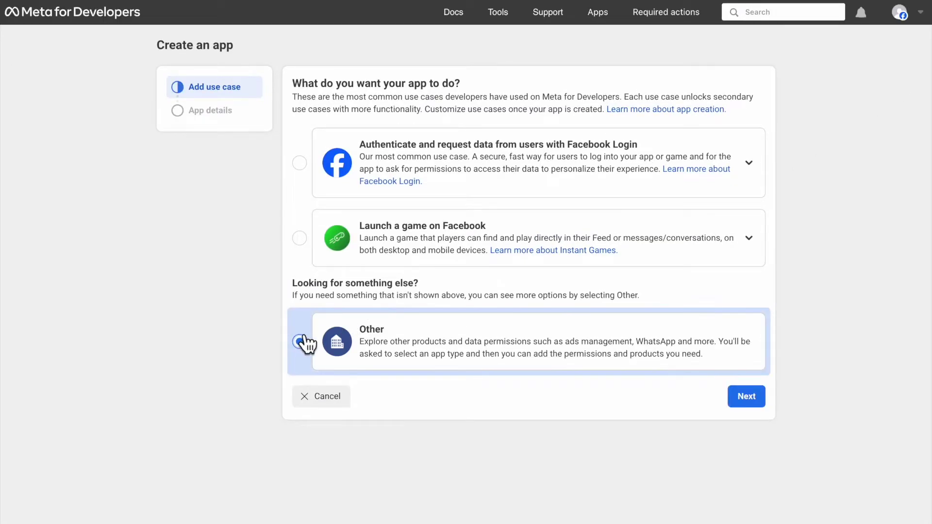
left_click(745, 401)
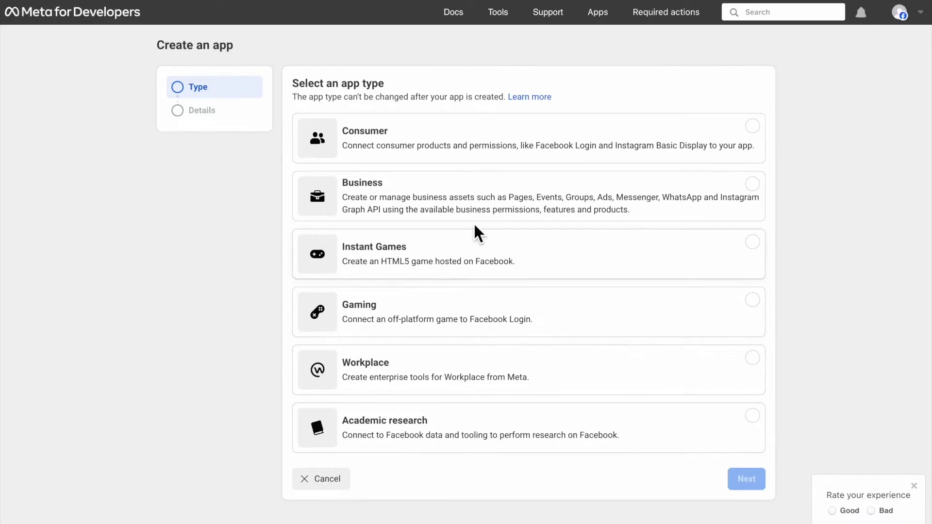
left_click(459, 222)
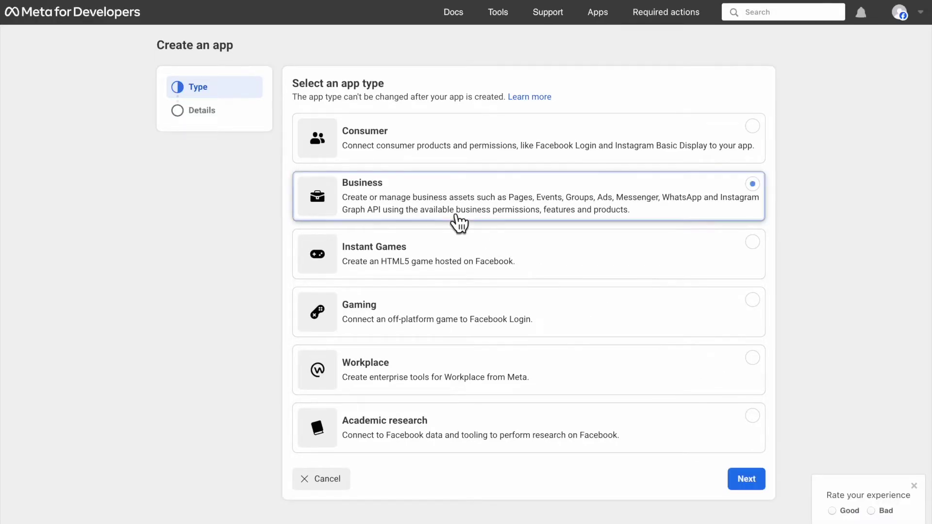
left_click(747, 480)
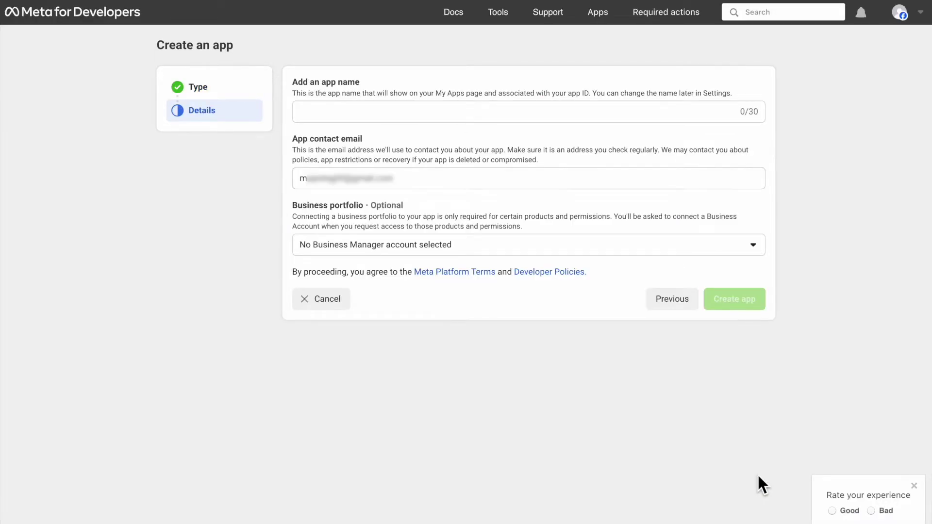
type("OpManager alerts")
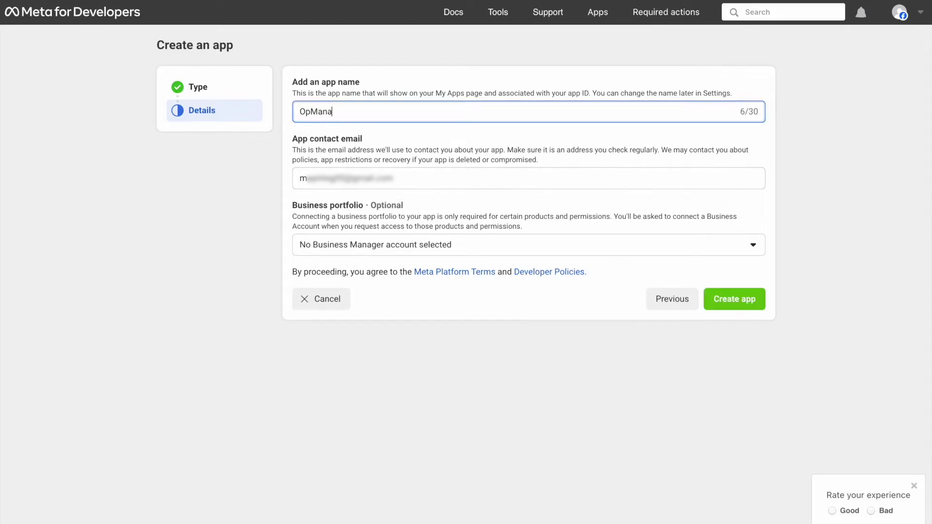
left_click(670, 251)
left_click(552, 303)
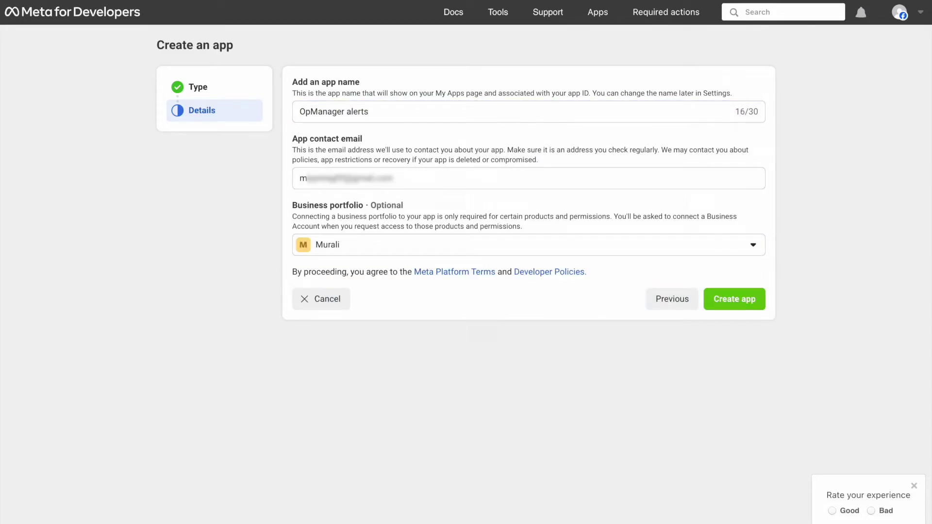
left_click(735, 298)
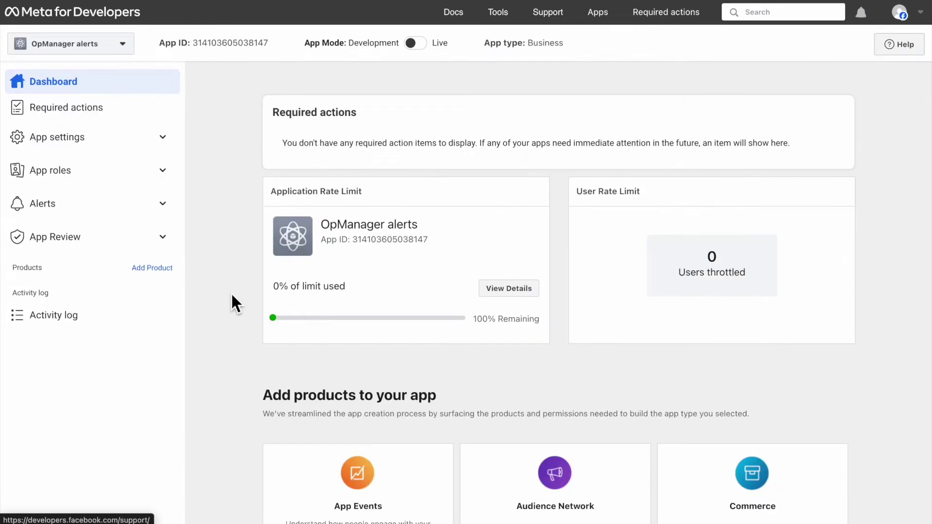
scroll(231, 292, "down", 3)
scroll(231, 292, "down", 5)
scroll(231, 292, "down", 3)
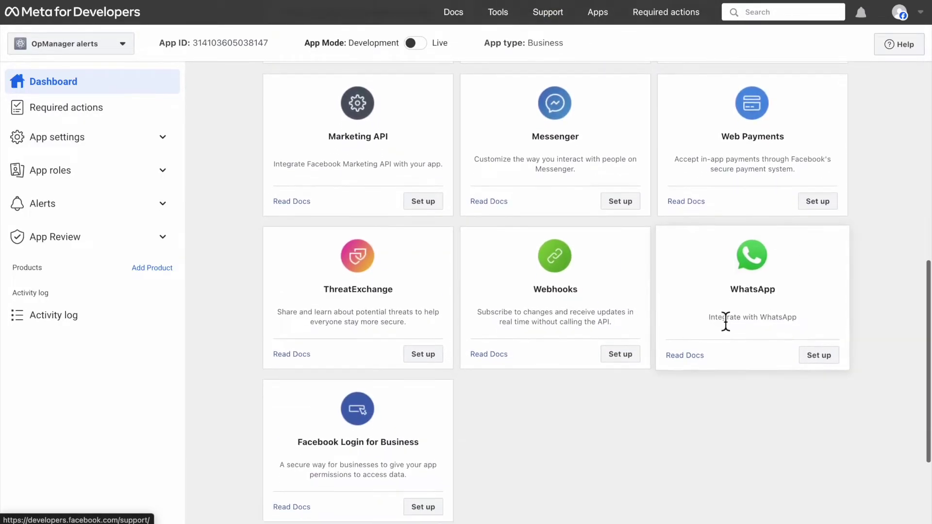
Add WhatsApp to the app, start the API setup, and show the sender phone numbers
left_click(819, 356)
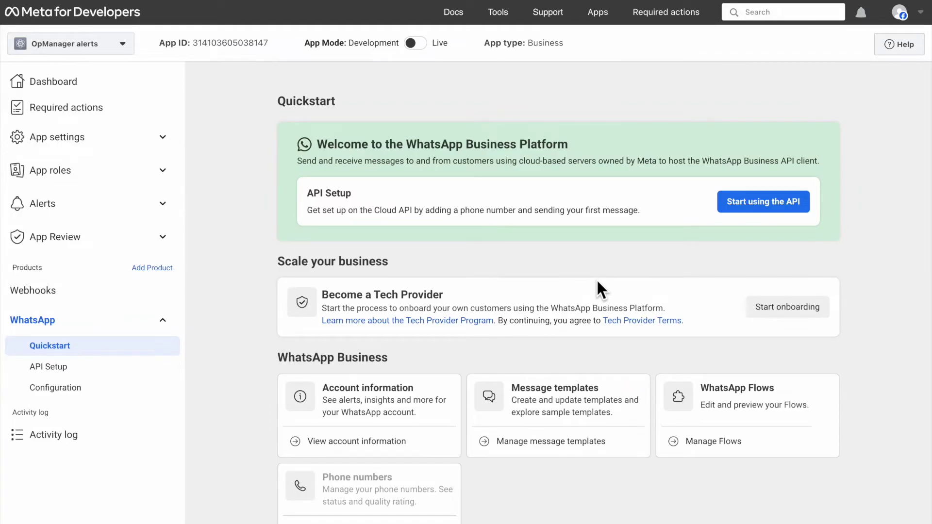
left_click(742, 207)
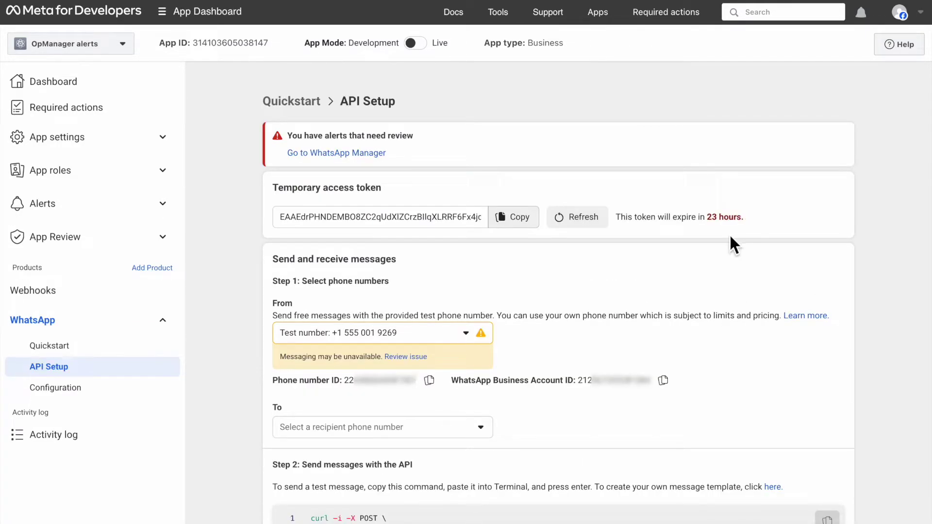
scroll(701, 265, "down", 1)
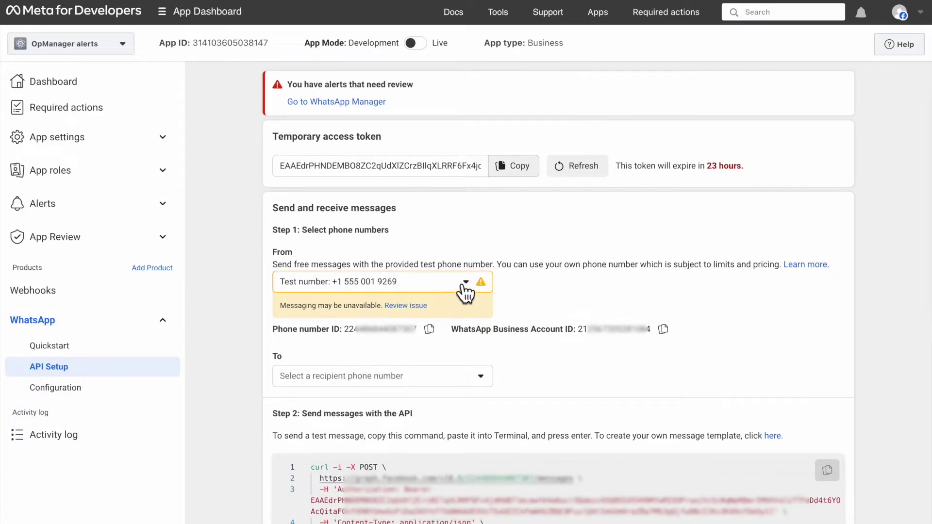
left_click(465, 286)
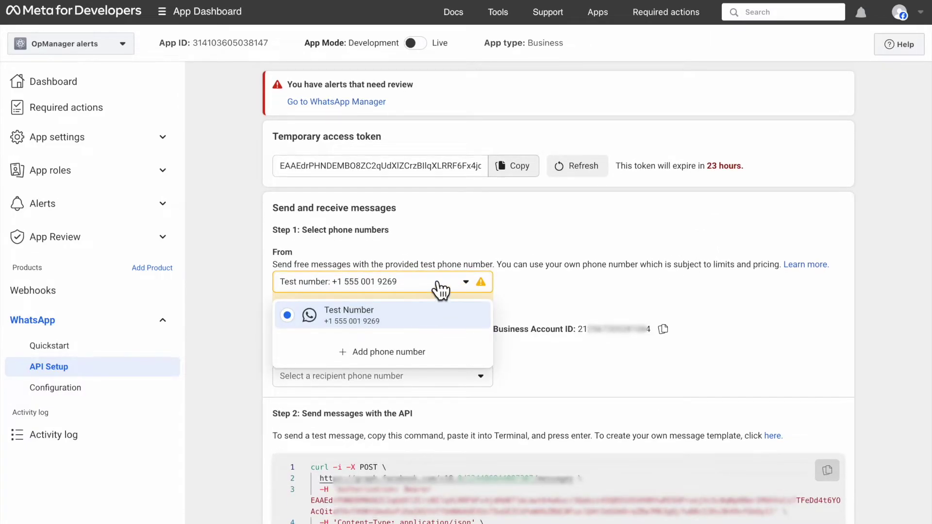
Add a business phone number profile with display name OpManager alerts and category Other
left_click(401, 353)
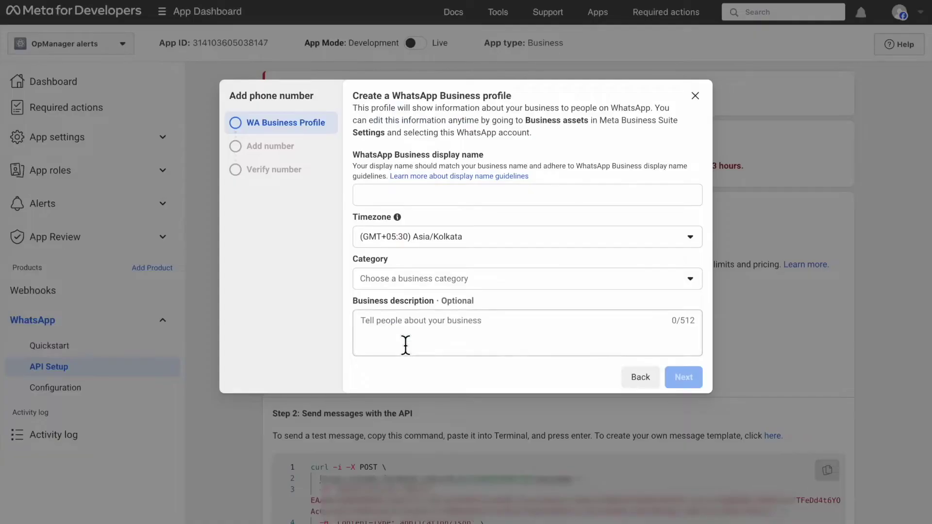
left_click(535, 204)
type("Opmanager alerts")
left_click(568, 308)
scroll(529, 263, "down", 1)
scroll(533, 263, "down", 2)
left_click(516, 280)
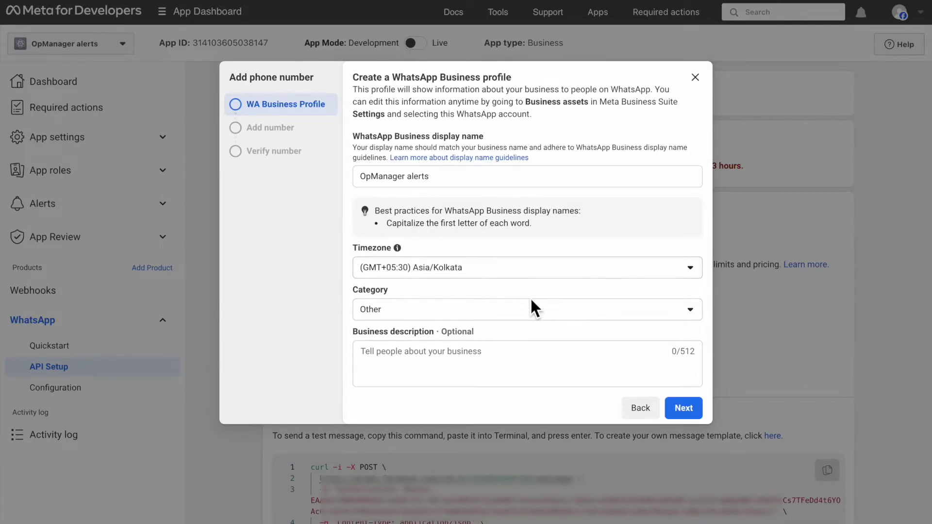
left_click(697, 412)
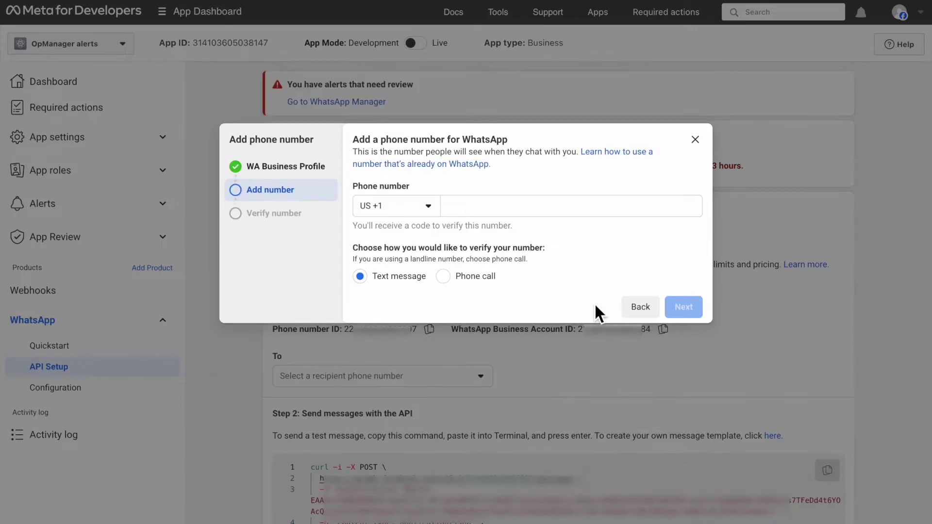
Enter the business phone number with the India +91 country code
left_click(430, 208)
type("91")
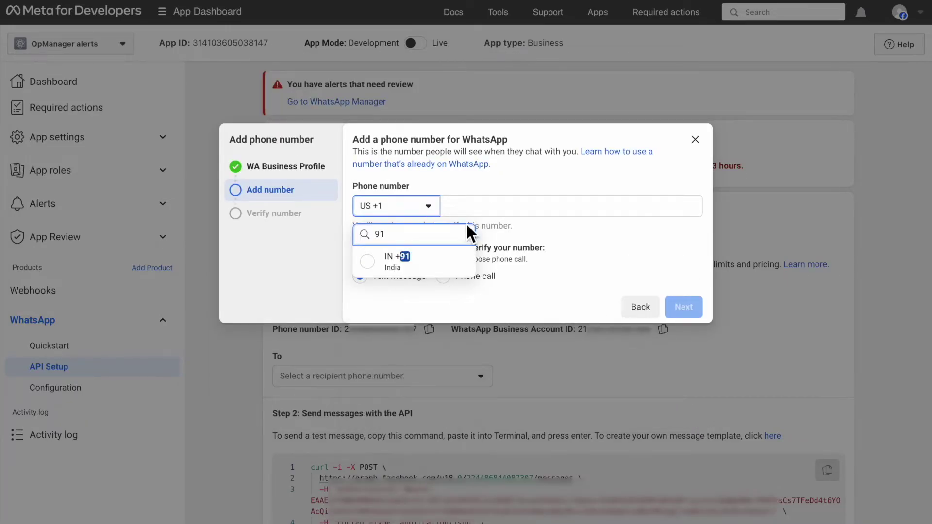
left_click(422, 260)
left_click(493, 214)
key("ctrl+v")
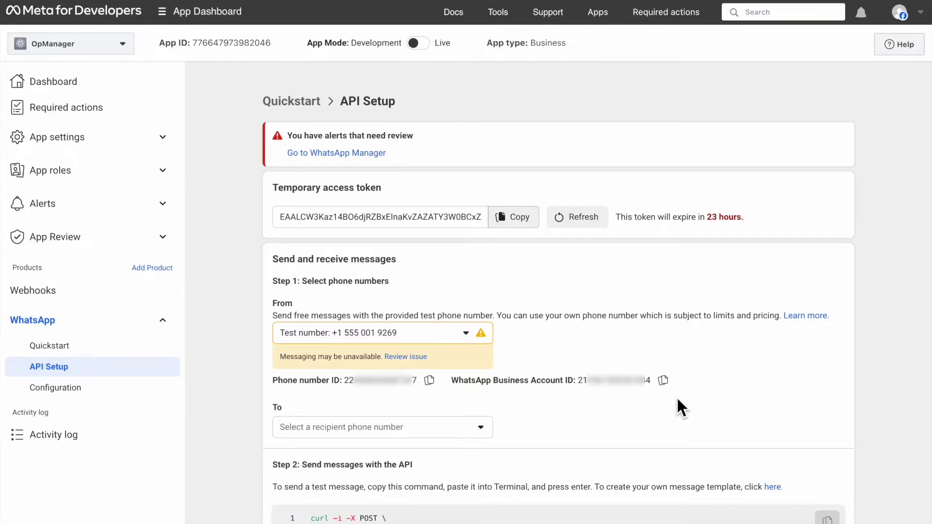
scroll(678, 399, "down", 2)
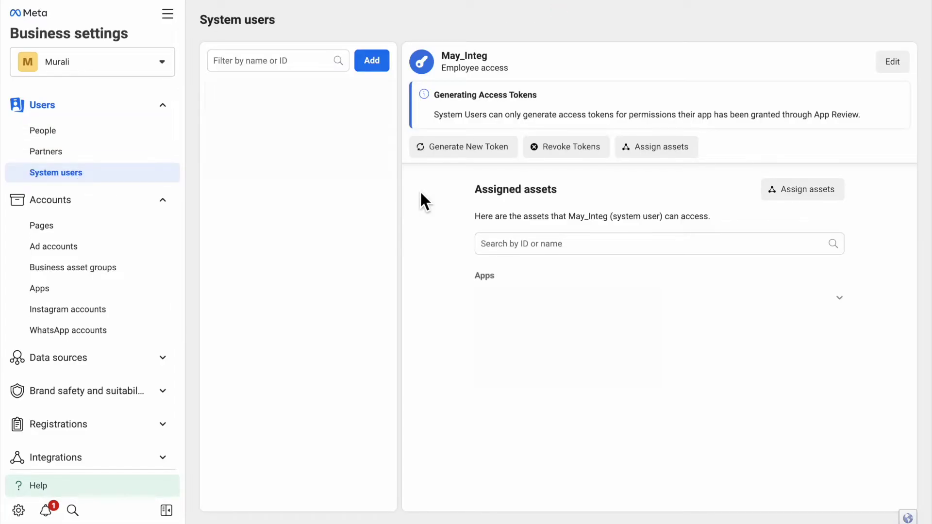
Create a new system user for the integration
left_click(374, 62)
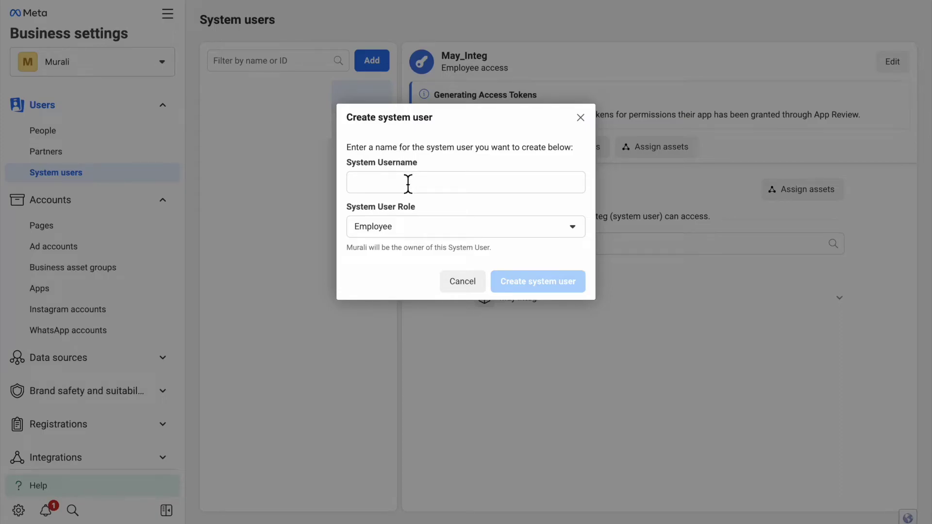
left_click(409, 183)
type("OpManager")
key("Return")
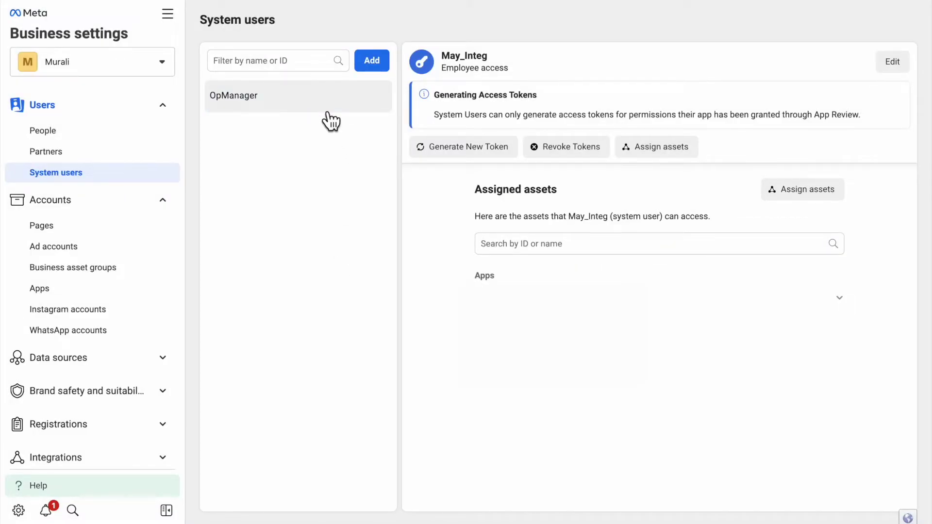
Assign the OpManager alerts app to the system user with full Manage app control
left_click(801, 191)
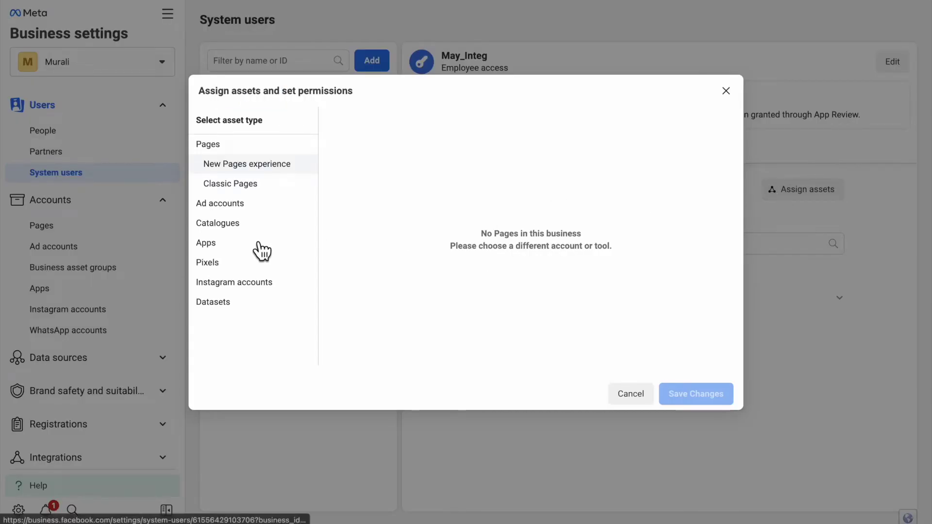
left_click(260, 244)
left_click(335, 211)
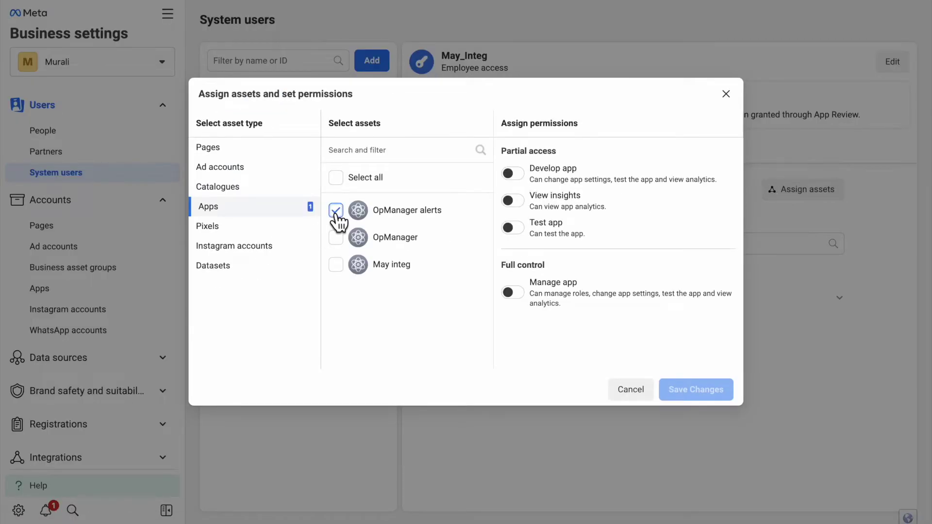
left_click(512, 293)
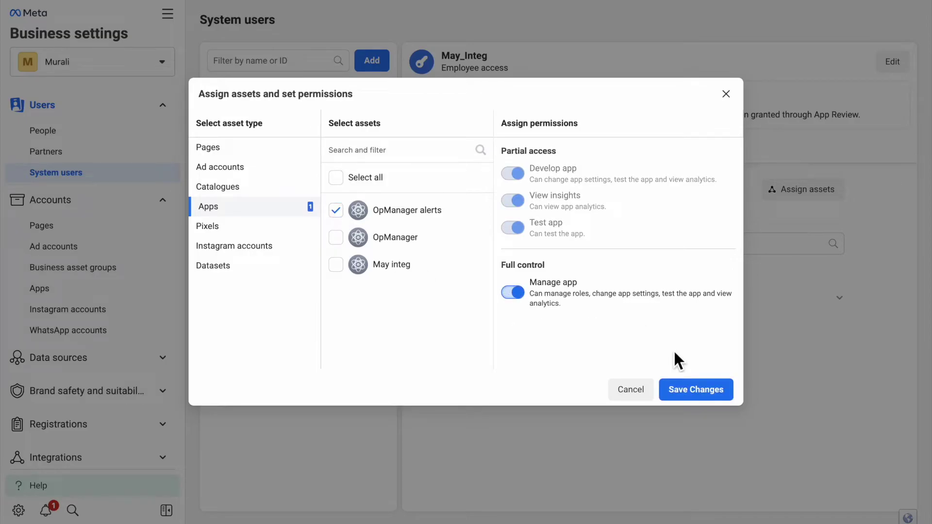
left_click(696, 391)
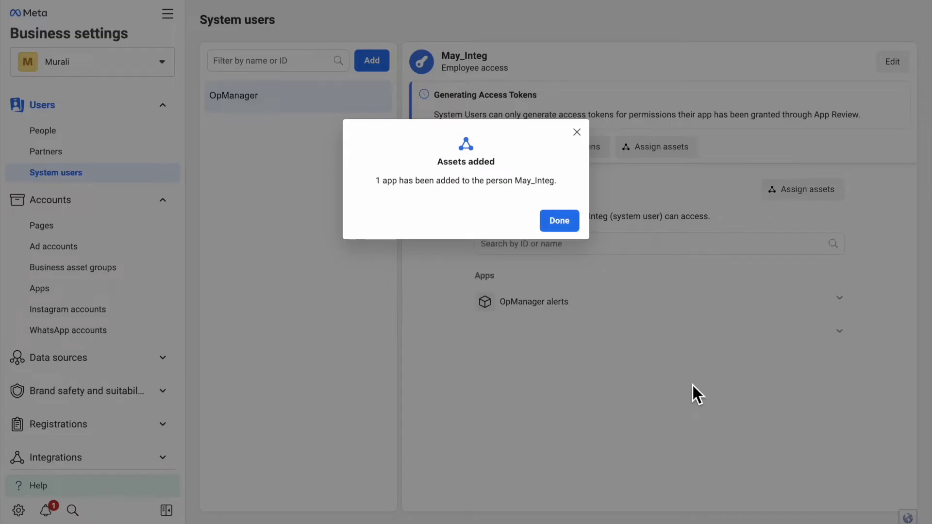
Generate a never-expiring OpManager alerts token with whatsapp_business_management and whatsapp_business_messaging permissions
left_click(559, 223)
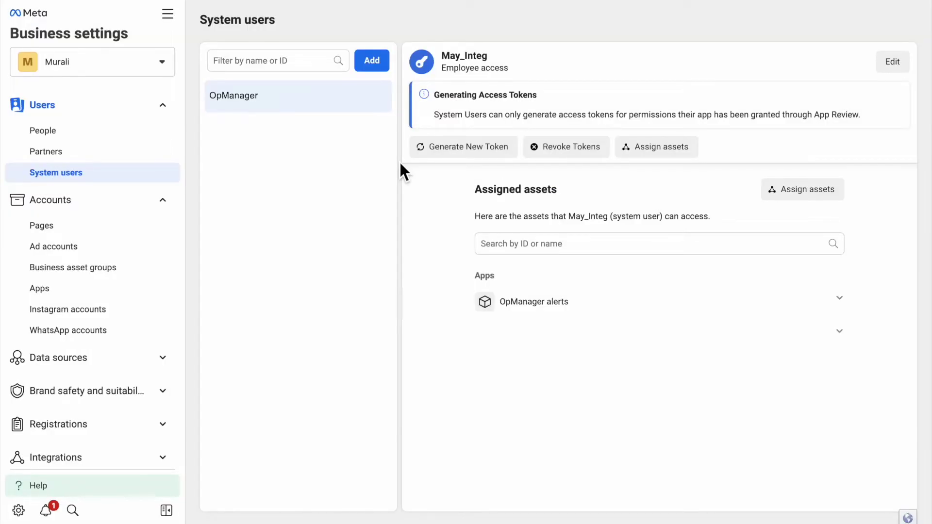
left_click(441, 149)
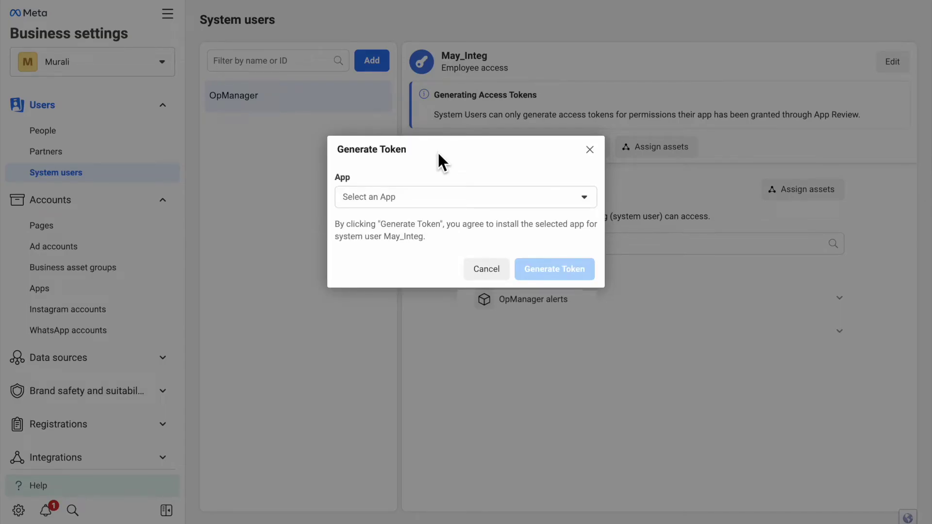
left_click(432, 195)
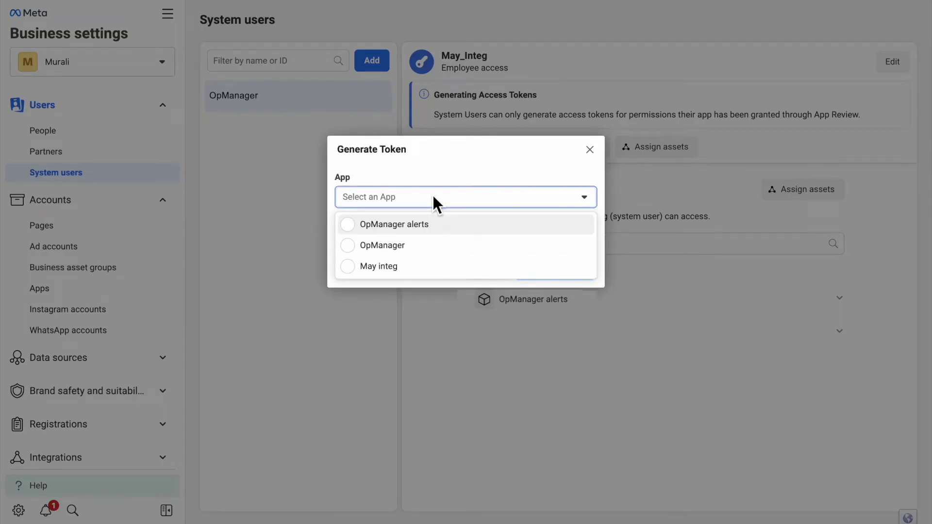
left_click(416, 226)
left_click(377, 286)
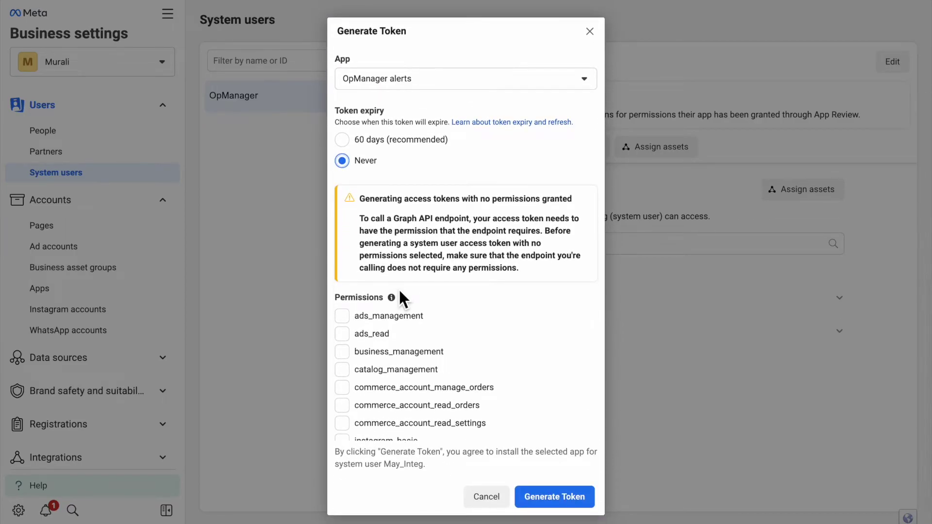
scroll(423, 327, "down", 1)
scroll(423, 327, "down", 1)
scroll(408, 362, "down", 1)
scroll(408, 362, "down", 1)
scroll(408, 362, "down", 1)
scroll(409, 357, "down", 3)
scroll(408, 358, "down", 2)
scroll(408, 360, "down", 3)
scroll(407, 360, "down", 1)
left_click(403, 402)
left_click(403, 422)
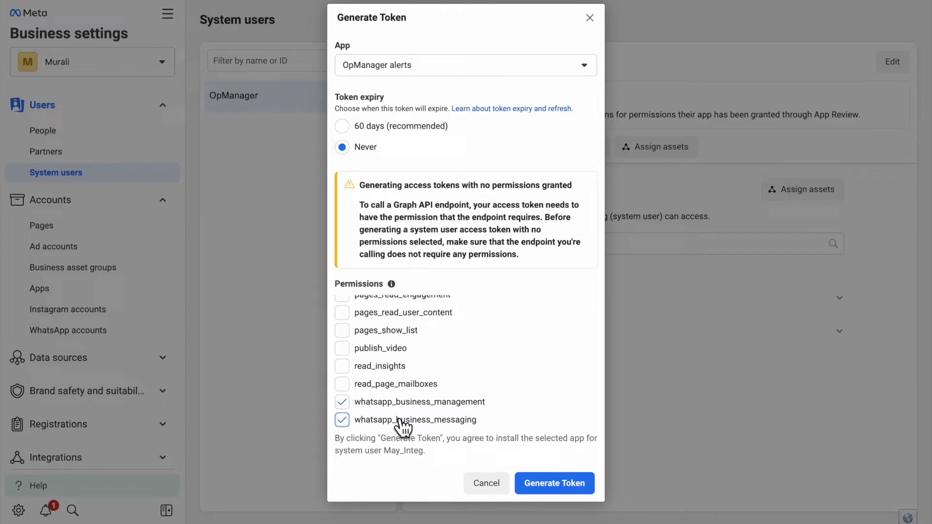
left_click(555, 484)
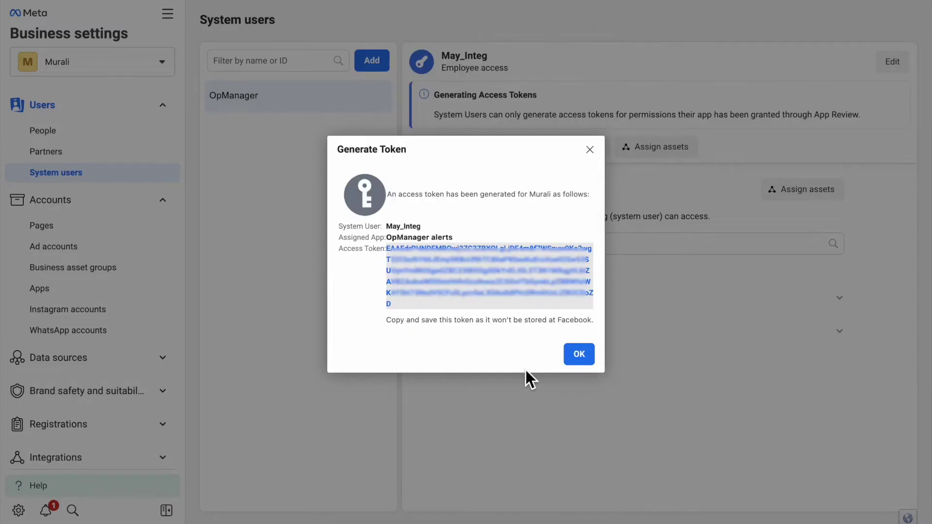
left_click(579, 356)
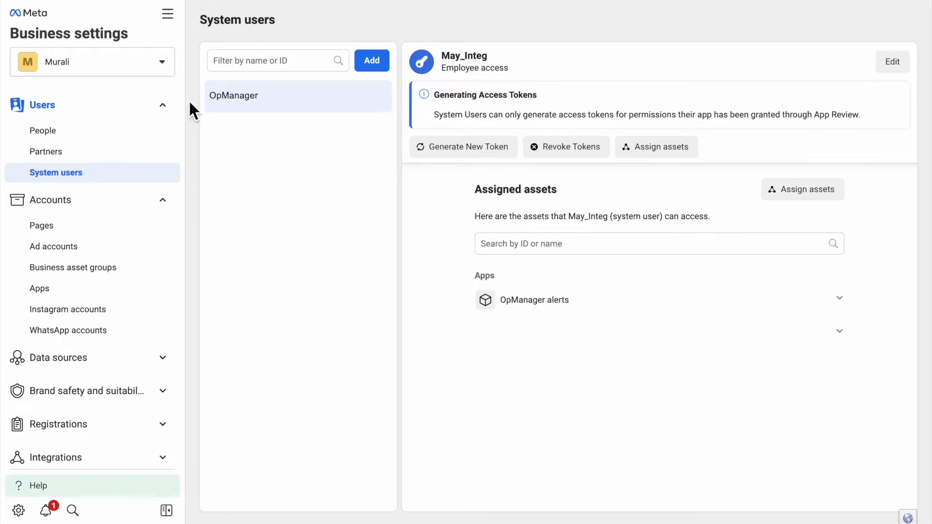
Go to the business home page and search for message templates
left_click(42, 15)
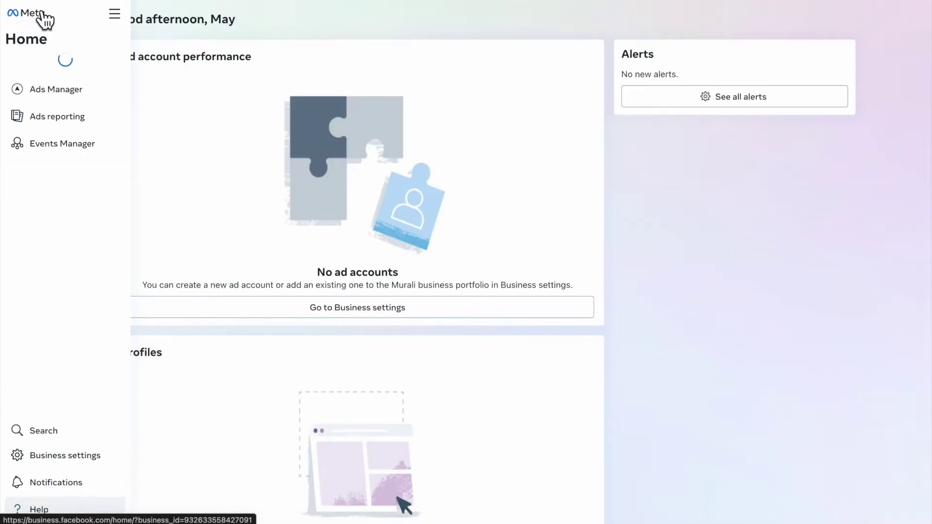
left_click(46, 431)
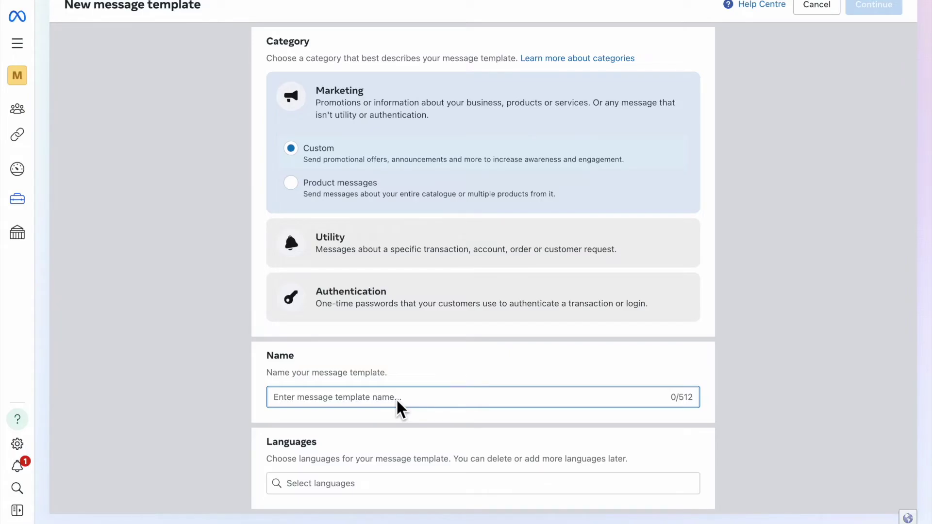
type("o")
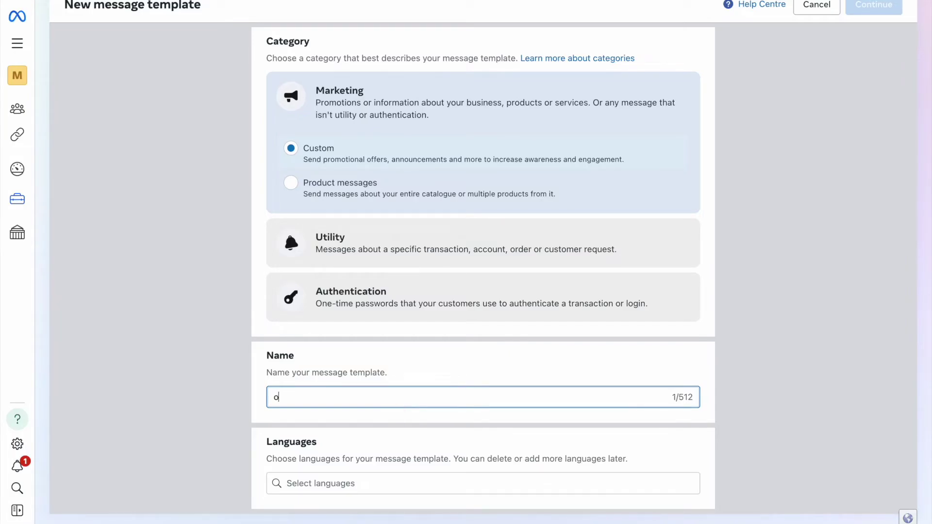
type("pmanagert")
Name the template opmanager_team_alerts, set its language to English (US), and continue
key("BackSpace")
type("_team_alerts")
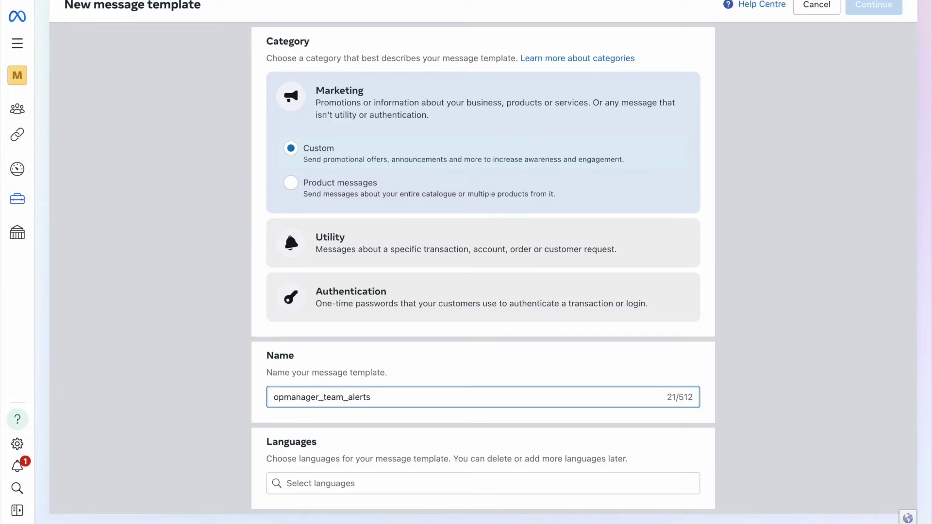
left_click(406, 483)
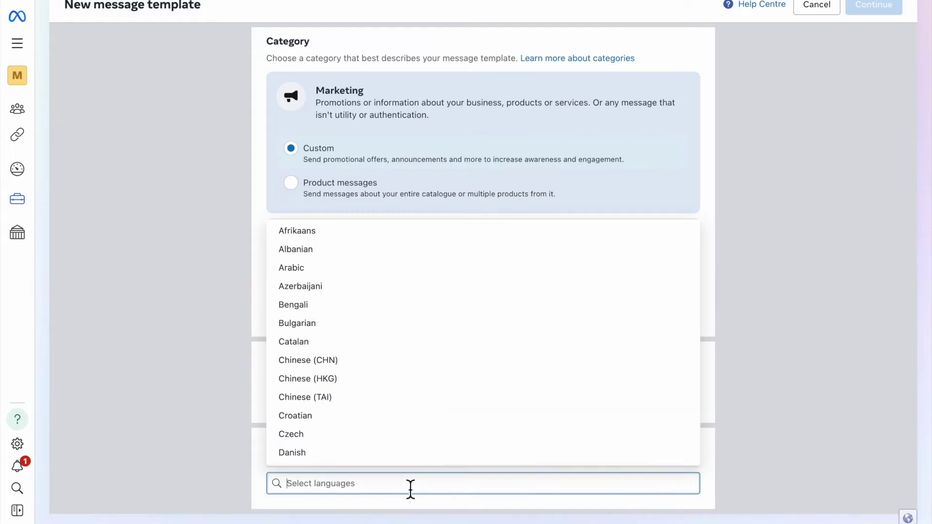
scroll(400, 426, "down", 2)
scroll(395, 424, "down", 1)
scroll(395, 424, "down", 1)
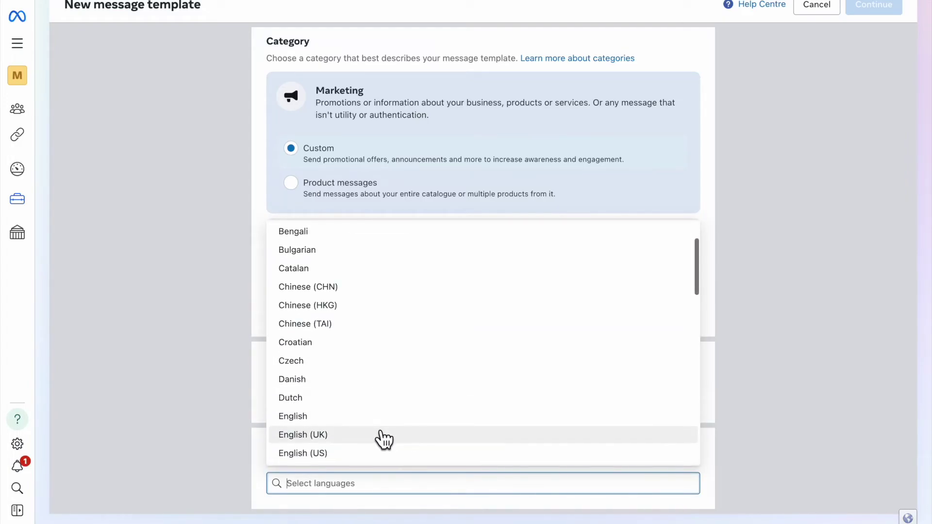
left_click(375, 454)
left_click(761, 483)
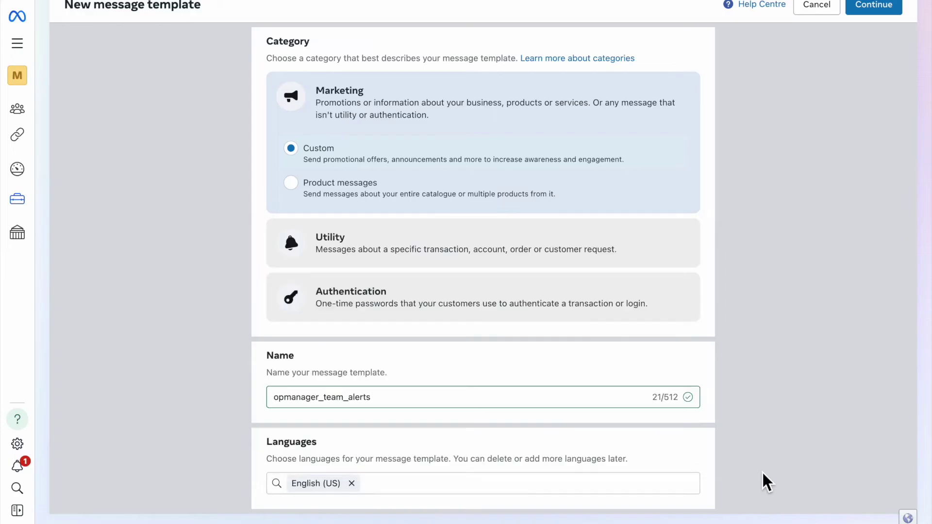
left_click(881, 6)
Paste the alert body with {{1}}–{{4}}, fill all four sample values, and submit for review
left_click(651, 319)
type("Name of the device : {{1}} Alert level of the device : {{2}} Time alert was generated : {{3}} Issue with the device : {{4}}")
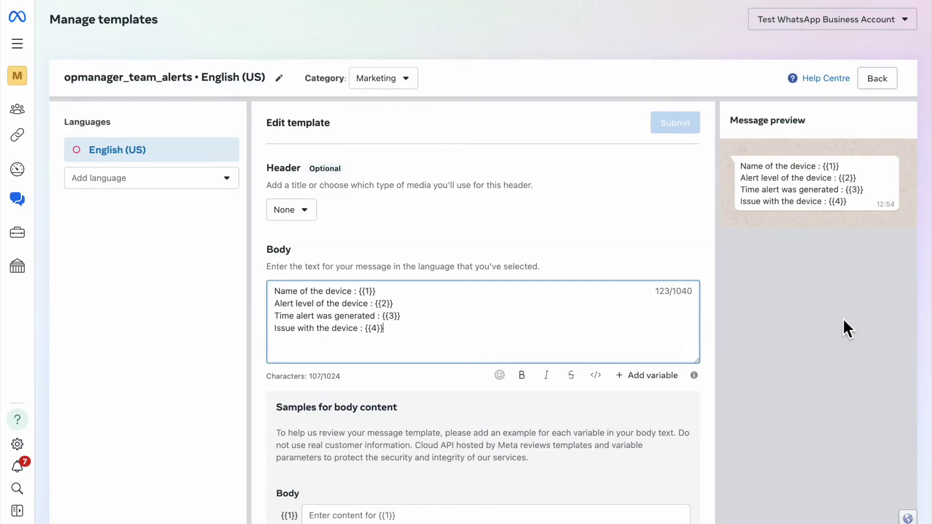
scroll(826, 335, "down", 3)
left_click(645, 423)
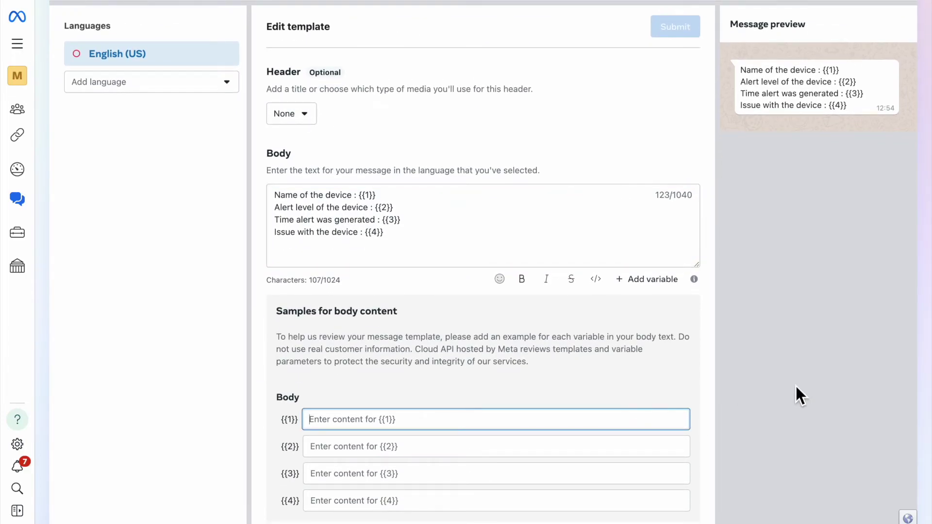
type("Production server")
key("Tab")
type("Critical")
key("Tab")
type("Alert was generated at 5:00 pm")
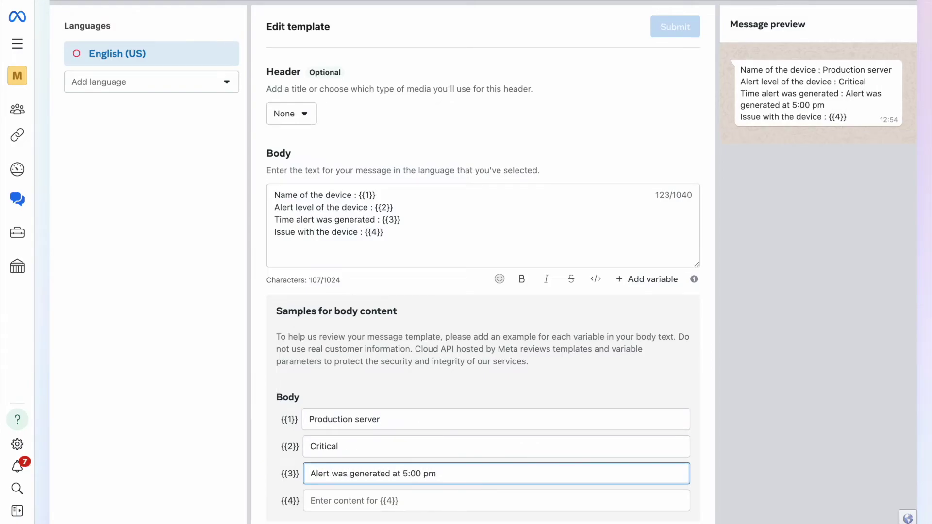
key("Tab")
type("Device down")
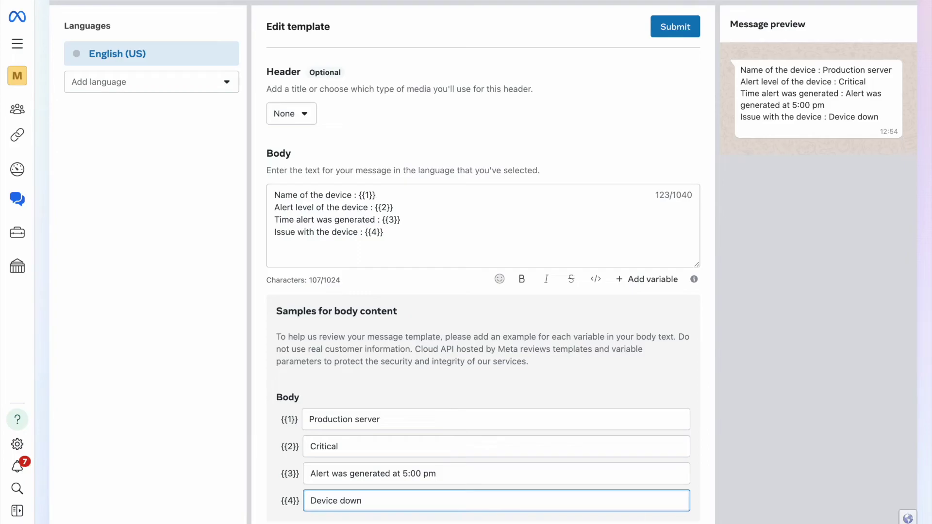
left_click(675, 29)
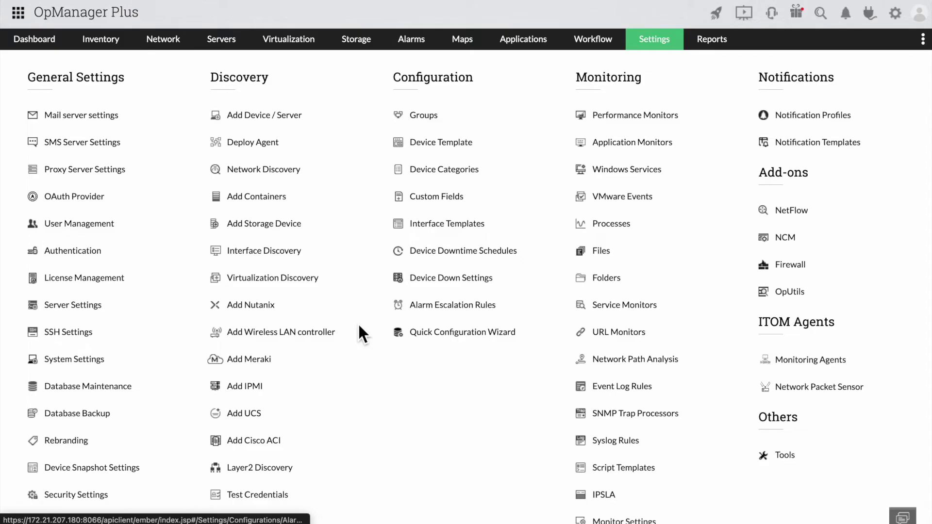
scroll(172, 316, "down", 3)
Start a new custom integration from the Third Party Integrations page
left_click(125, 460)
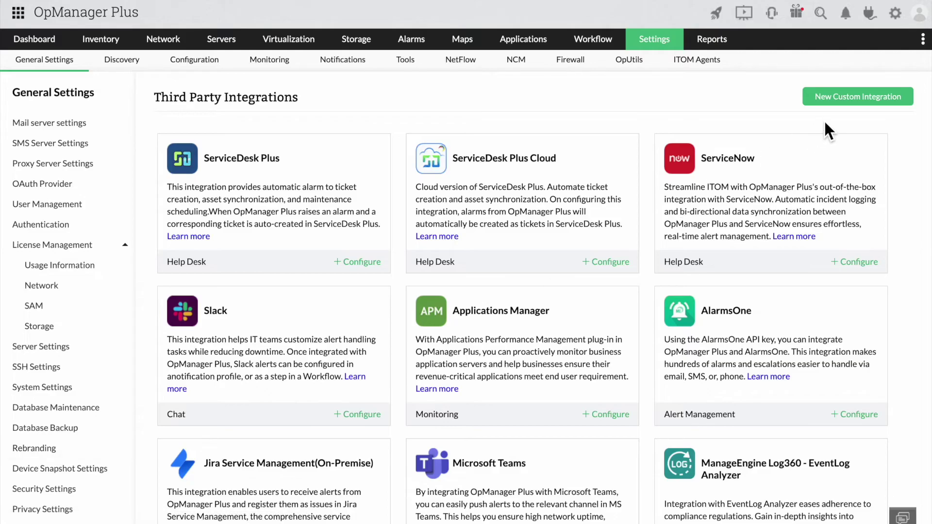
left_click(845, 105)
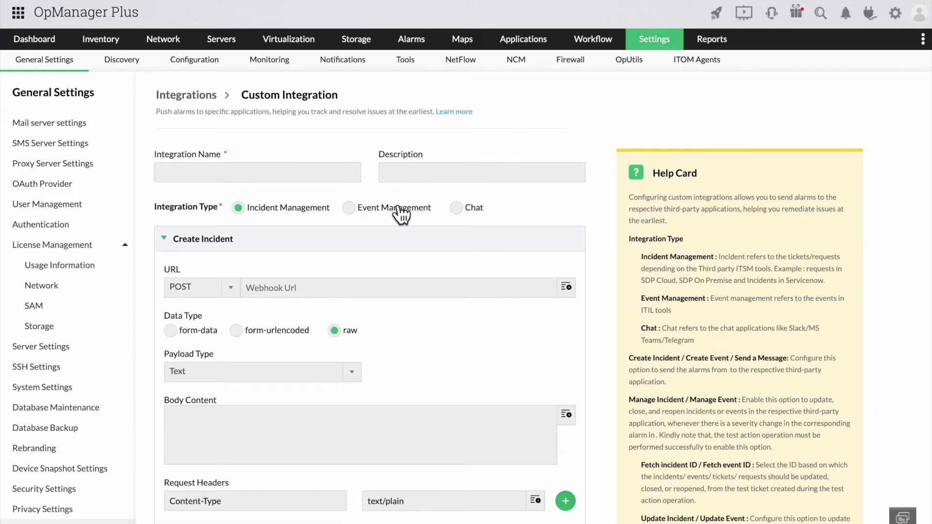
Make a Chat integration named OpManager whatsapp Alerts with a description, webhook URL and JSON payload
left_click(457, 209)
left_click(273, 175)
type("OpManager whatsapp Alerts")
key("Tab")
type("Provides OpManager alerts through whatsapp")
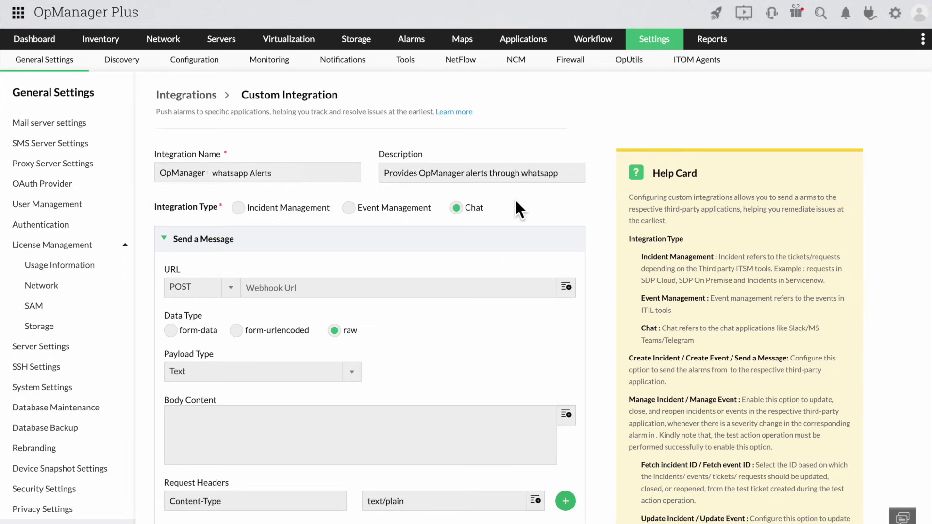
left_click(406, 291)
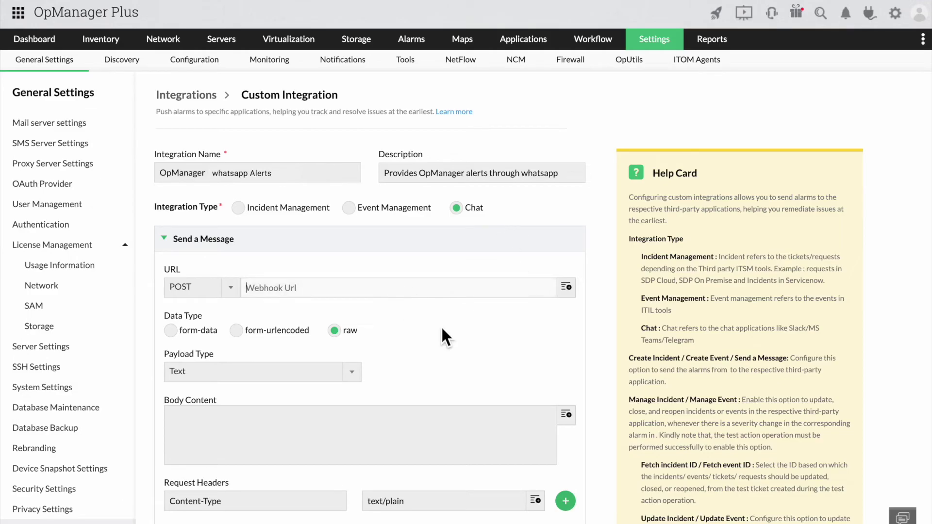
key("ctrl+v")
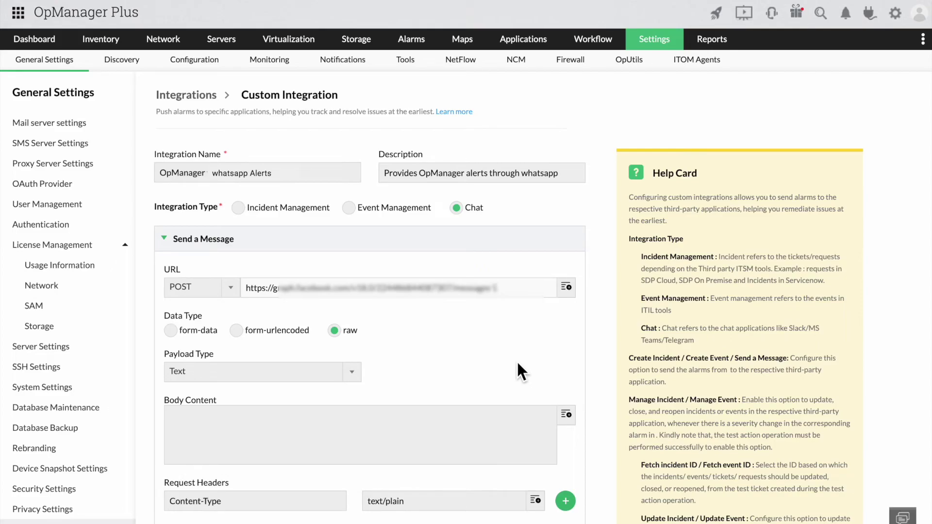
left_click(277, 372)
left_click(271, 421)
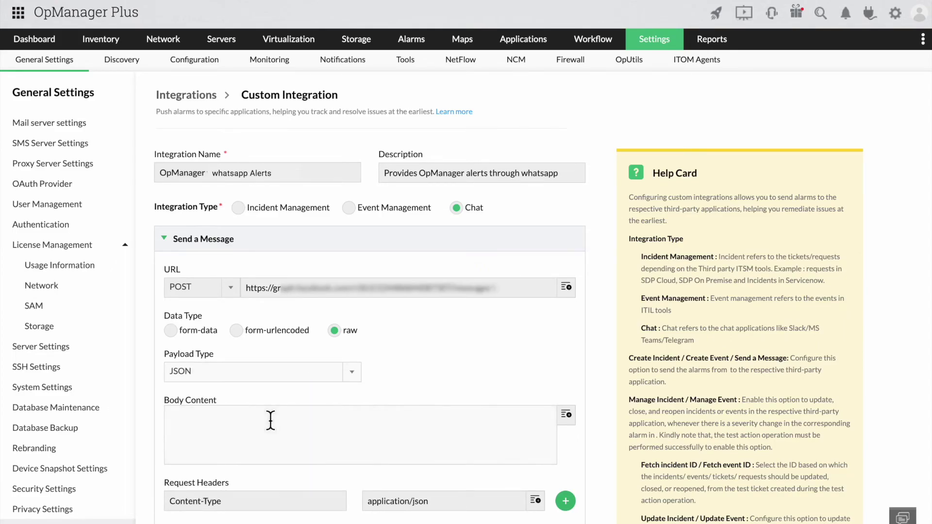
scroll(273, 426, "down", 1)
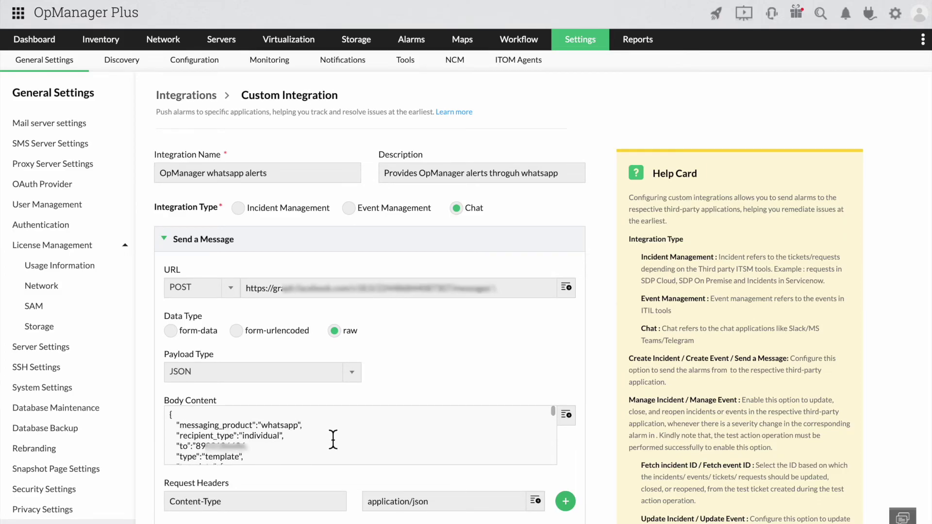
scroll(336, 441, "down", 2)
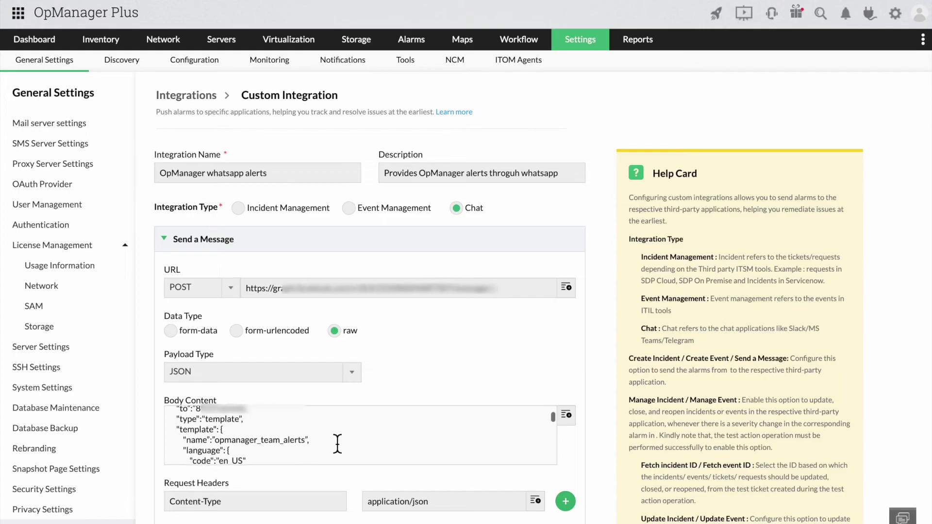
scroll(355, 468, "down", 2)
scroll(354, 468, "down", 2)
scroll(356, 483, "down", 3)
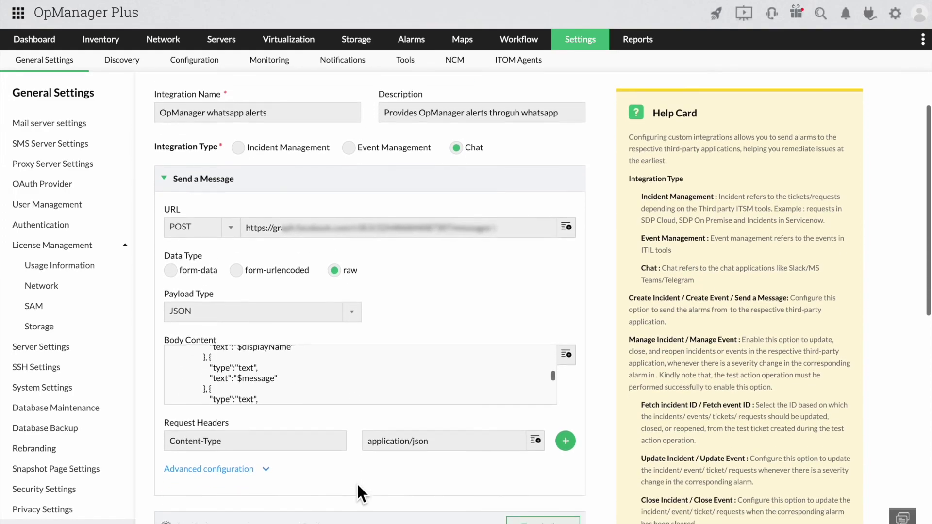
Add an authorization request header with the pasted Bearer access token
left_click(565, 410)
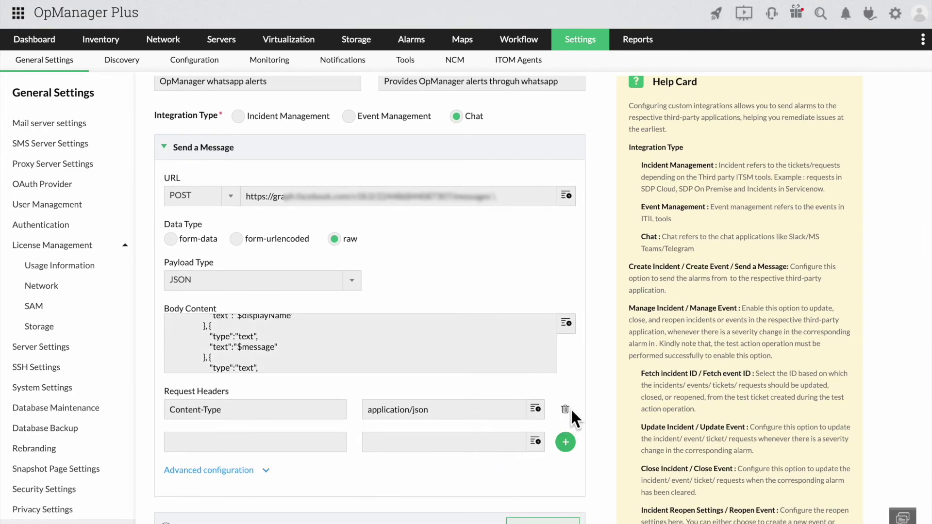
left_click(280, 446)
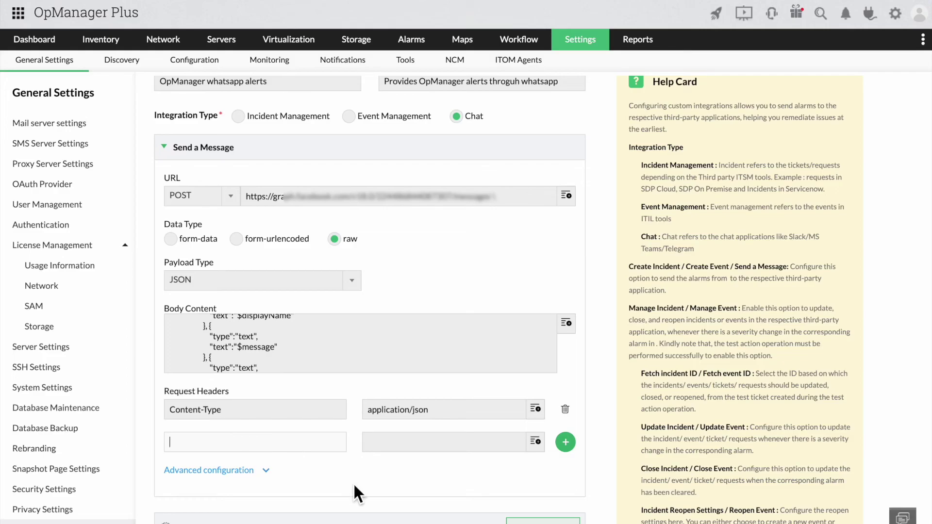
type("authorization")
left_click(413, 445)
type("Bearer")
key("ctrl+v")
Set the advanced connection timeout to 60 seconds and accept the data-sharing consent
left_click(256, 469)
scroll(379, 477, "down", 1)
left_click(427, 442)
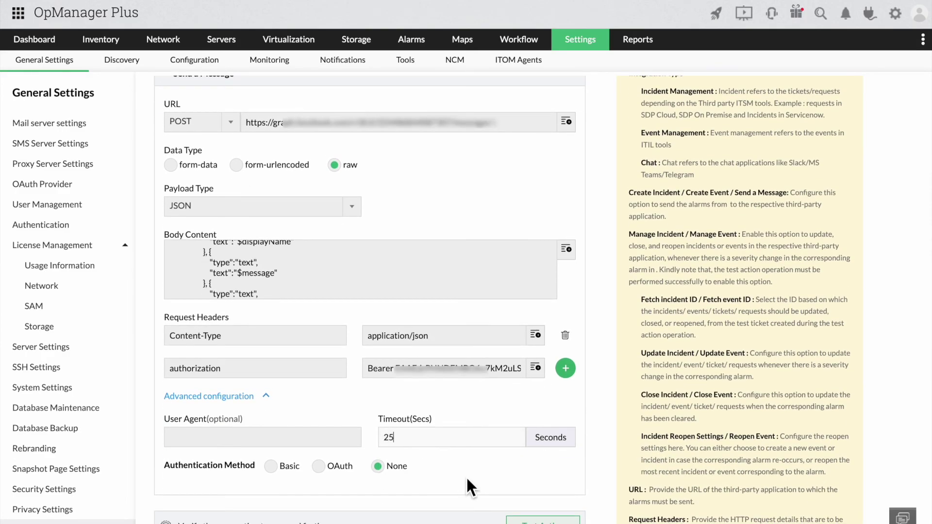
key("BackSpace")
key("BackSpace")
type("60")
scroll(476, 443, "down", 3)
left_click(158, 463)
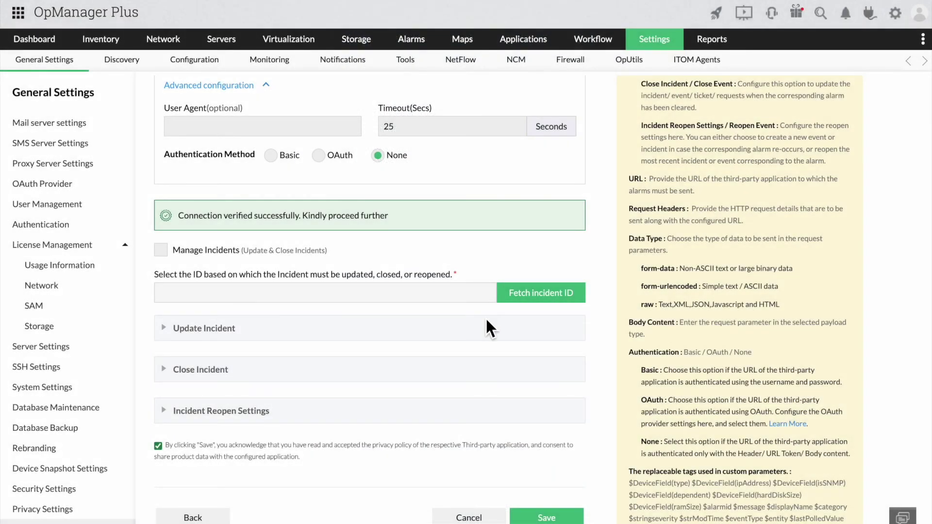
scroll(521, 362, "down", 1)
Save the verified WhatsApp custom integration
left_click(546, 484)
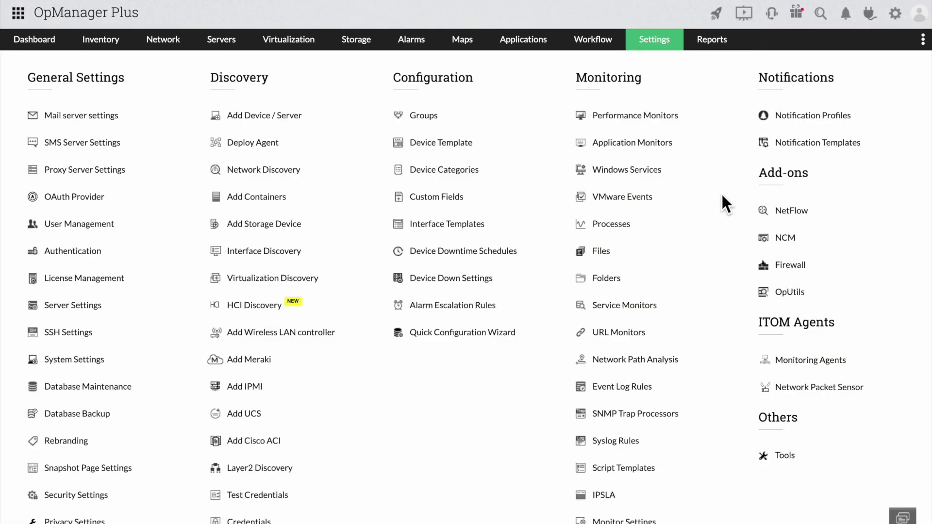
Create the 'Whatsapp alerts' profile with Device Down alerts for all available devices
left_click(804, 117)
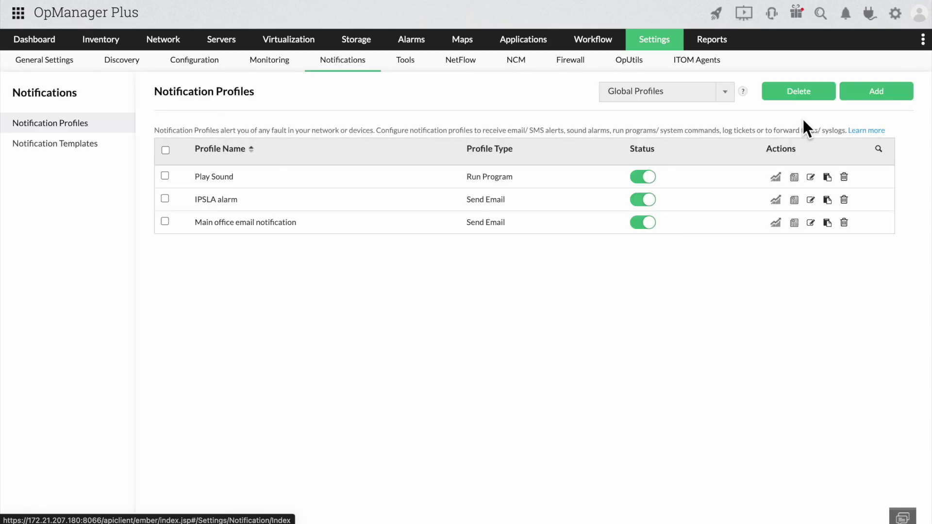
left_click(861, 100)
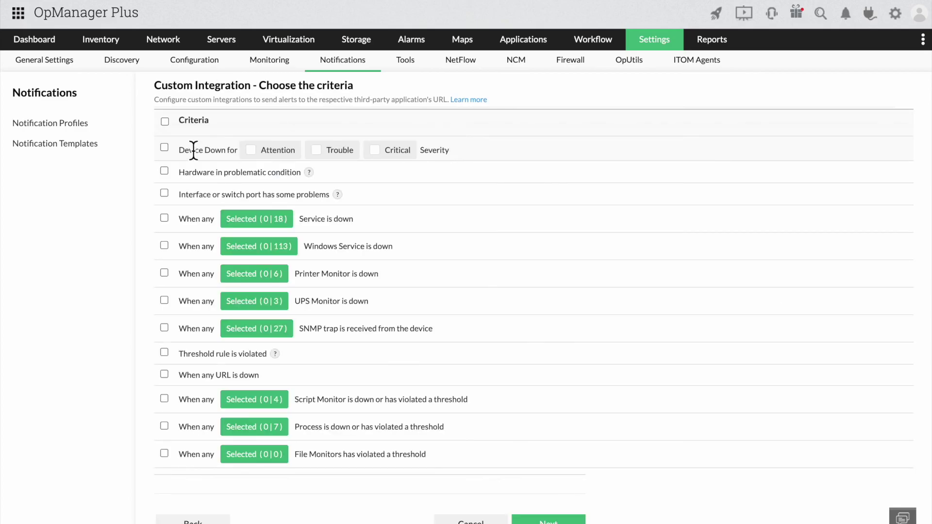
left_click(177, 150)
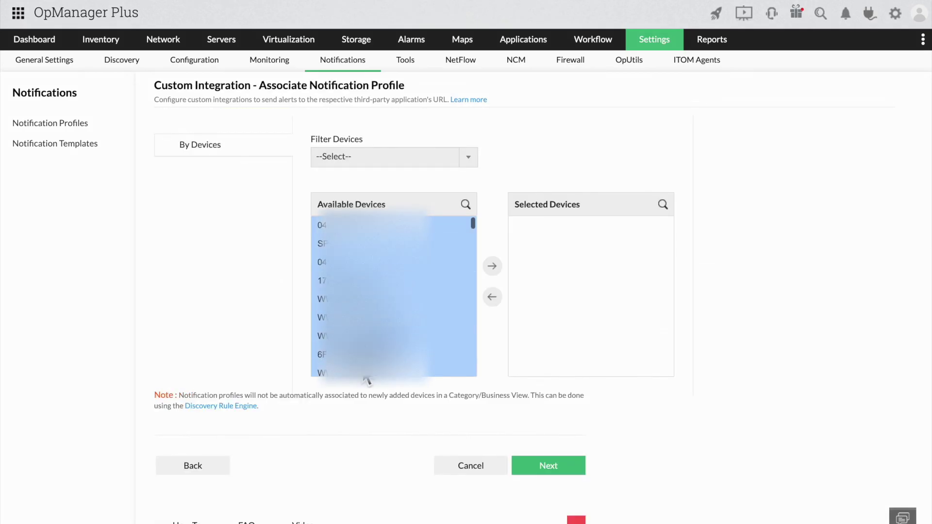
left_click(496, 269)
left_click(537, 443)
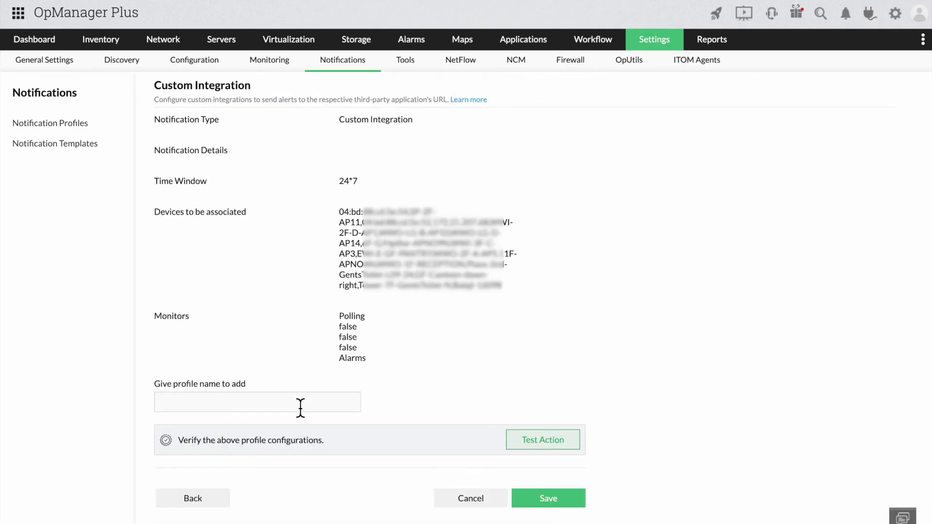
left_click(298, 403)
type("Whatsapp")
type(" alerts")
left_click(542, 499)
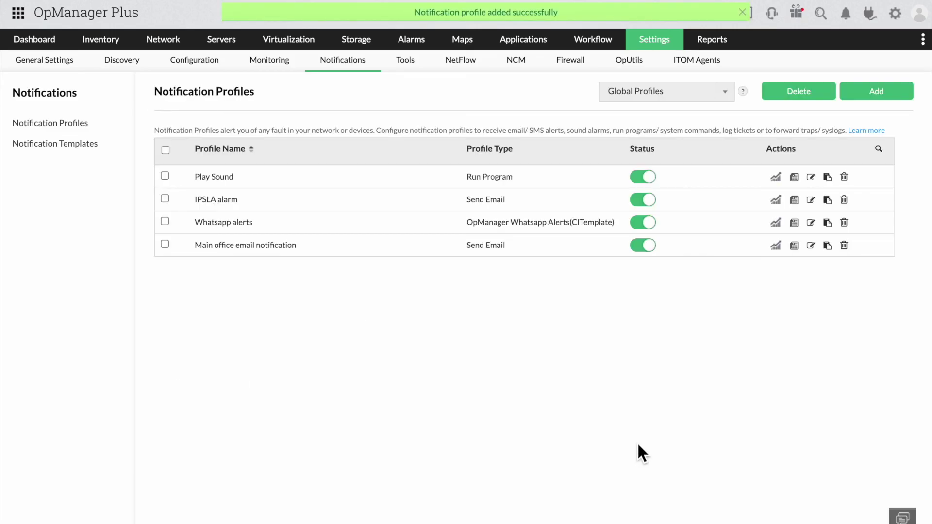